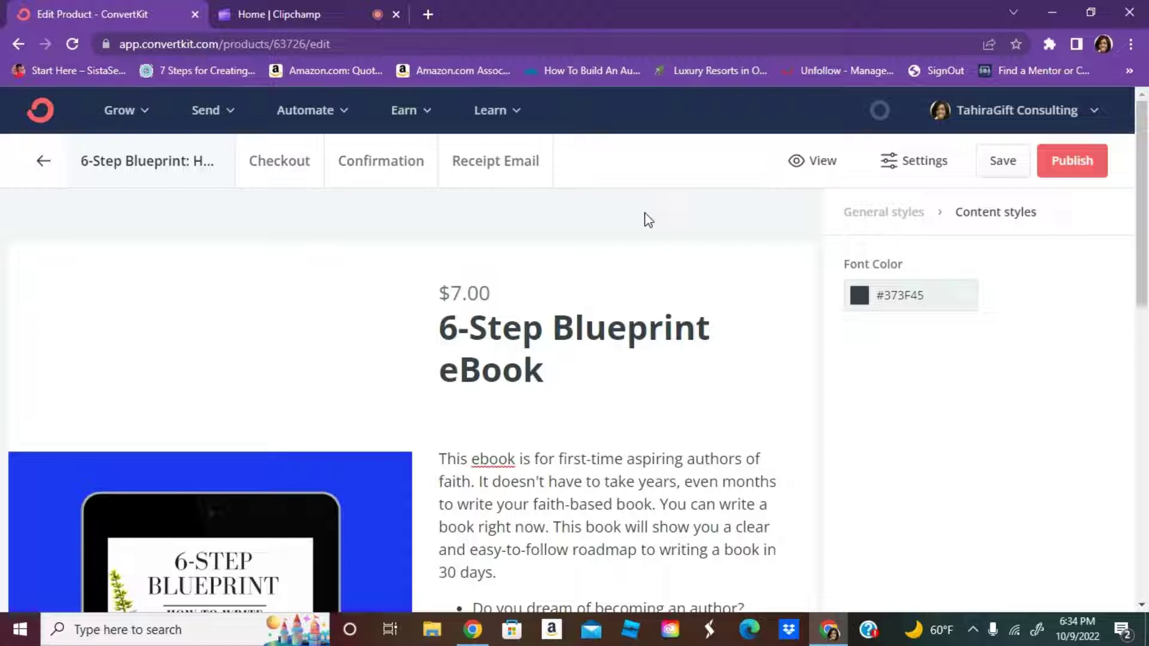
From Earn > Products, start a new product to get the empty Create Product form
click(409, 118)
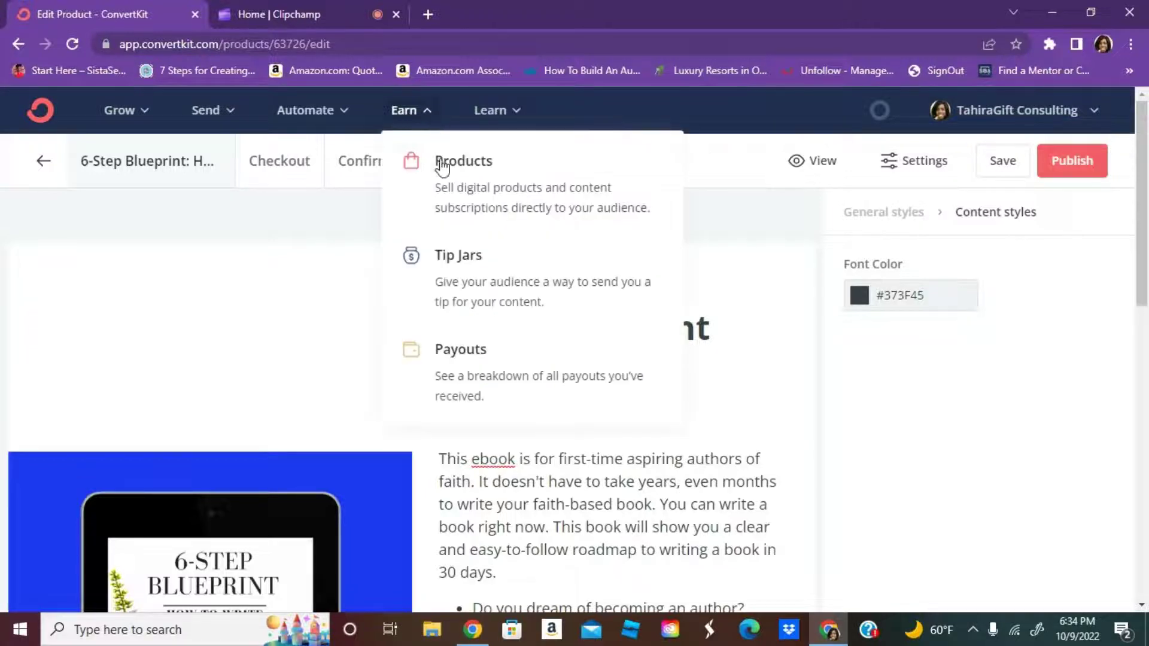
click(479, 186)
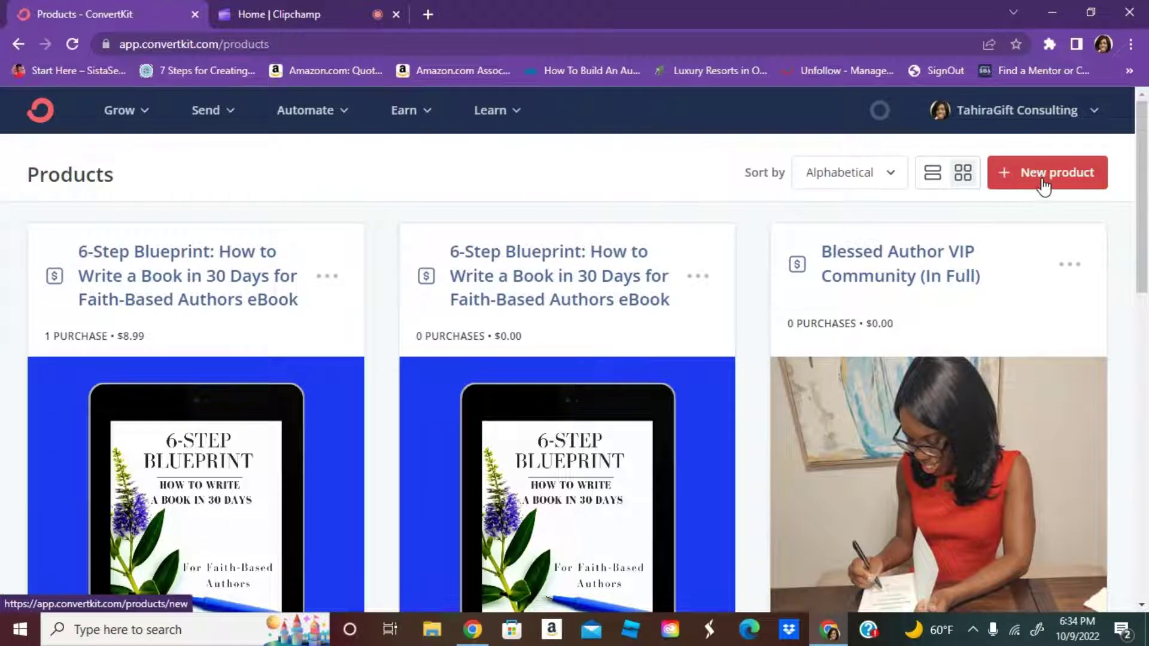
click(1041, 179)
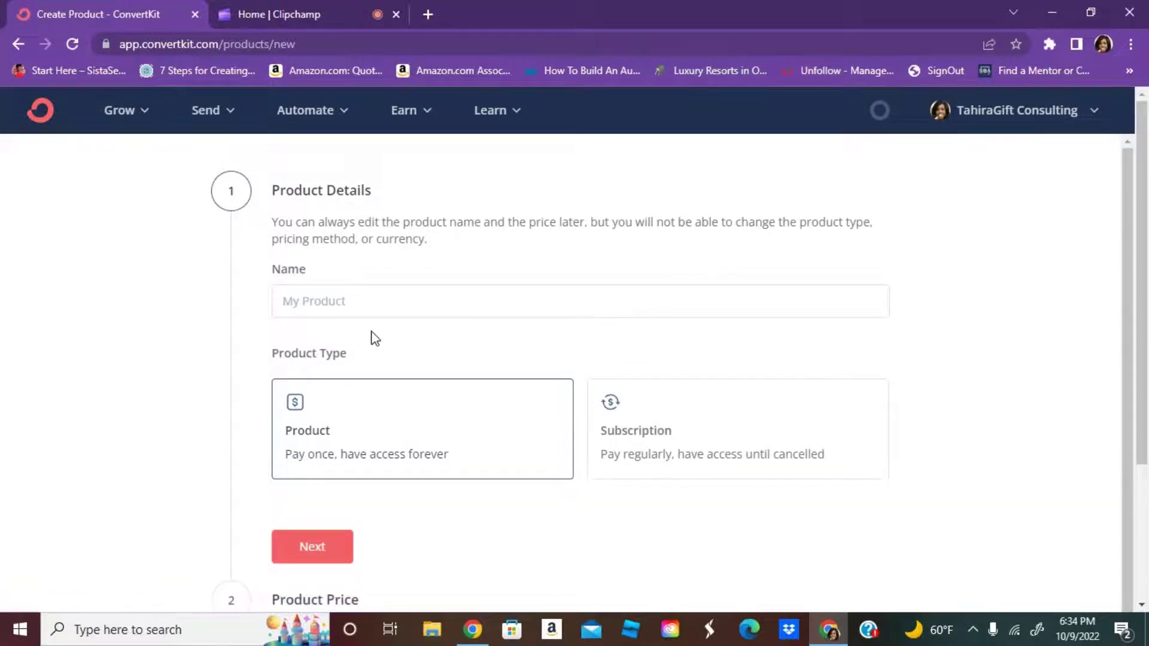
Name the product '6-Step Blueprint eBook' by trimming the autofilled title, keeping Product type
click(371, 301)
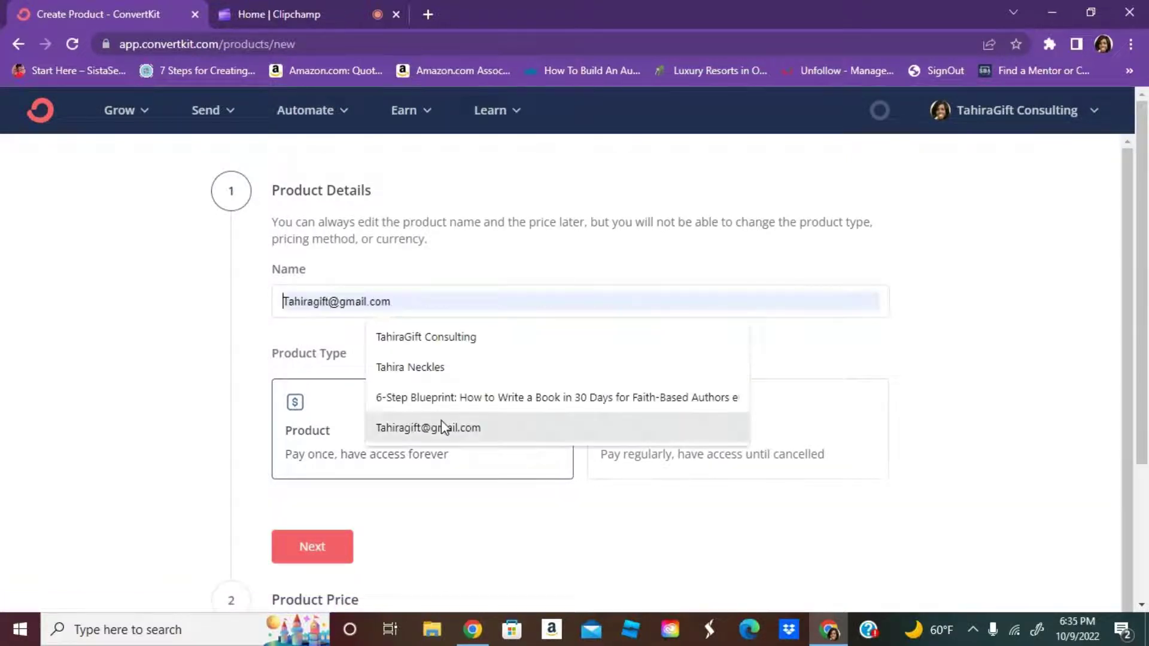
click(454, 401)
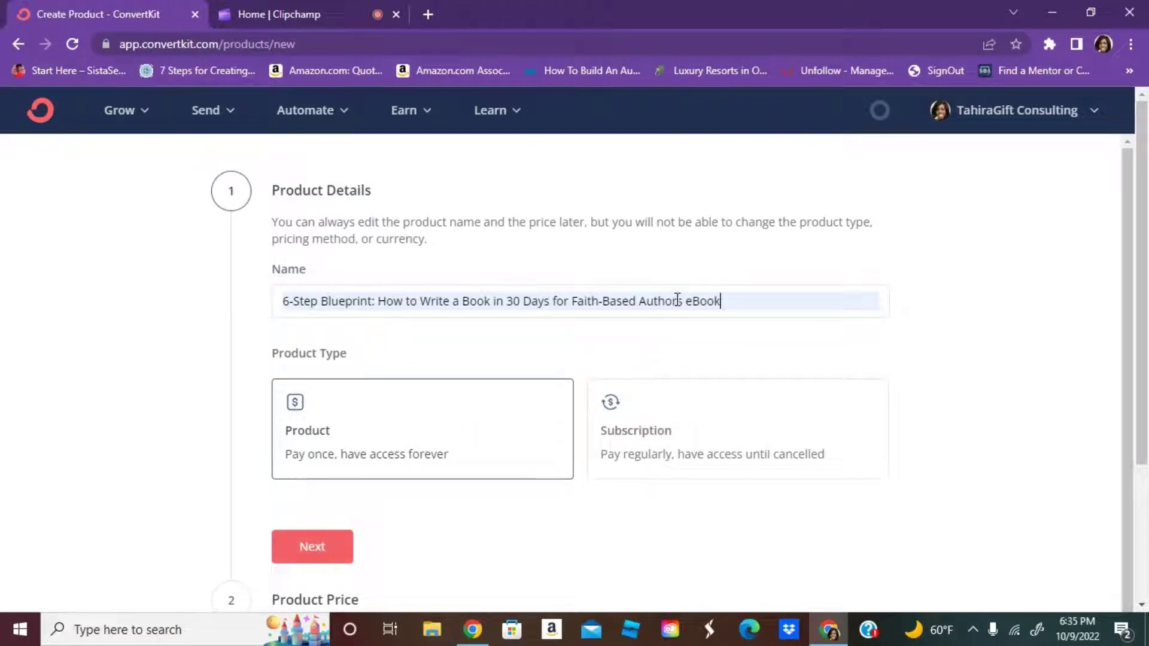
drag(682, 301, 378, 307)
key(BackSpace)
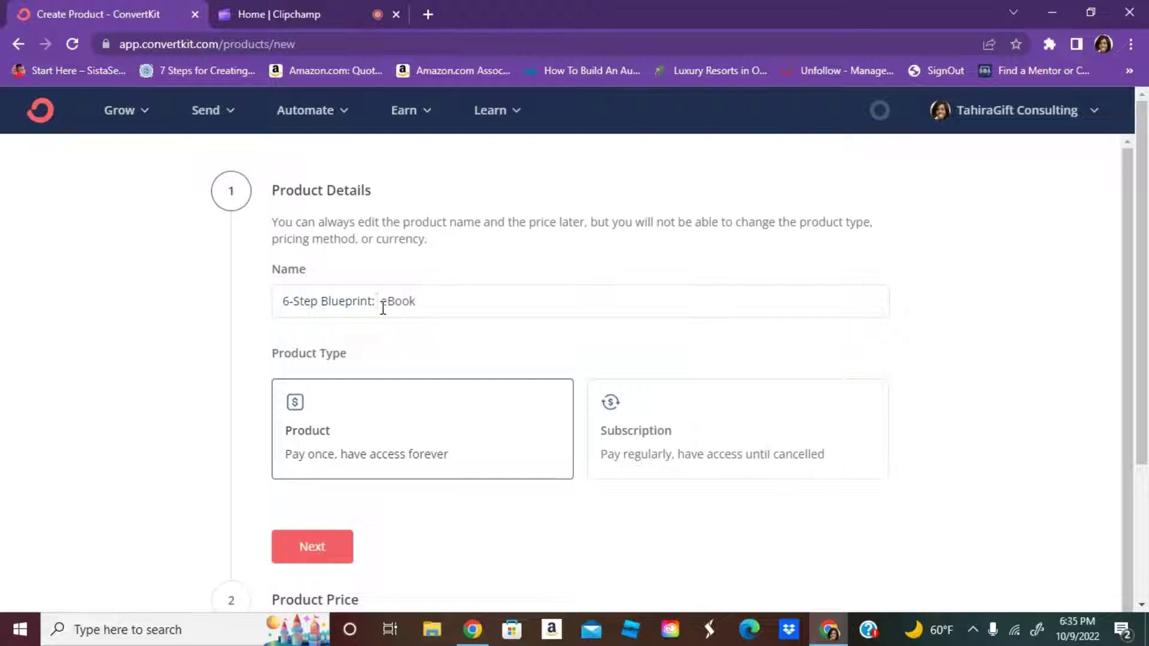
key(BackSpace)
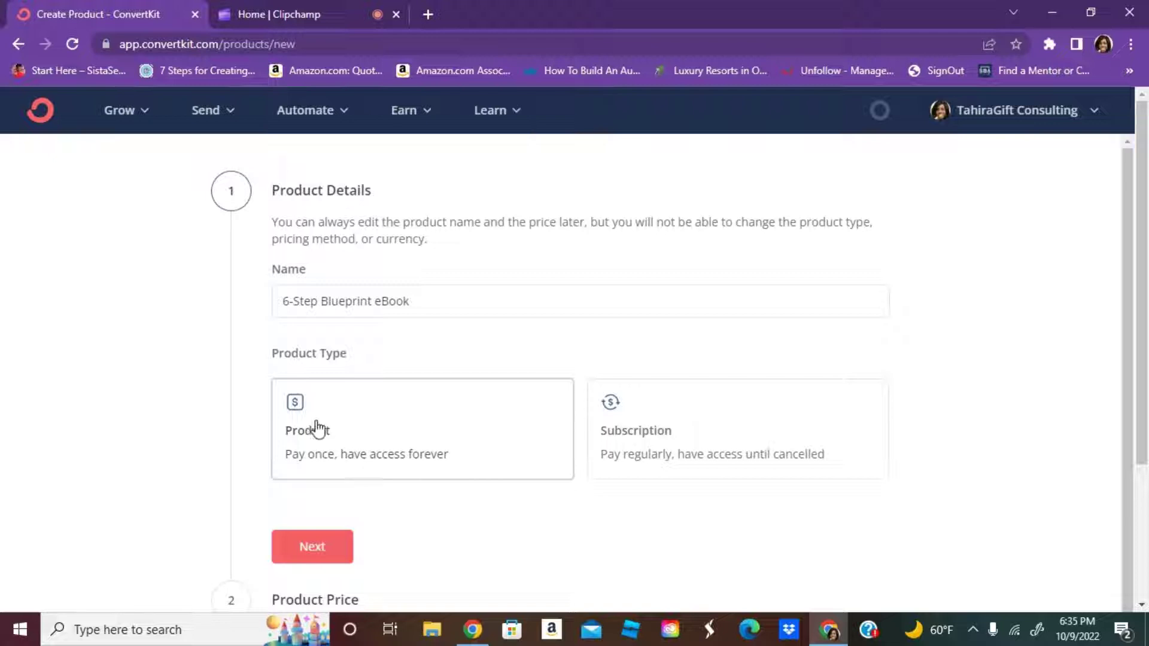
click(330, 550)
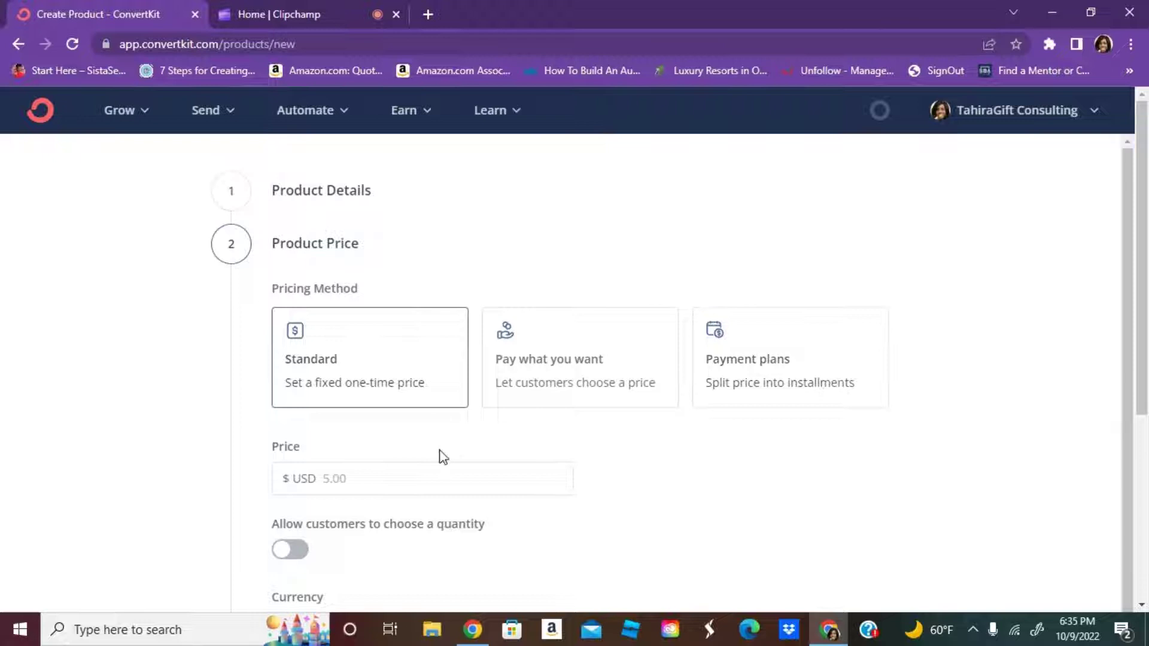
Set a standard price of $7 and choose A Digital Download as fulfillment
click(397, 474)
text(7)
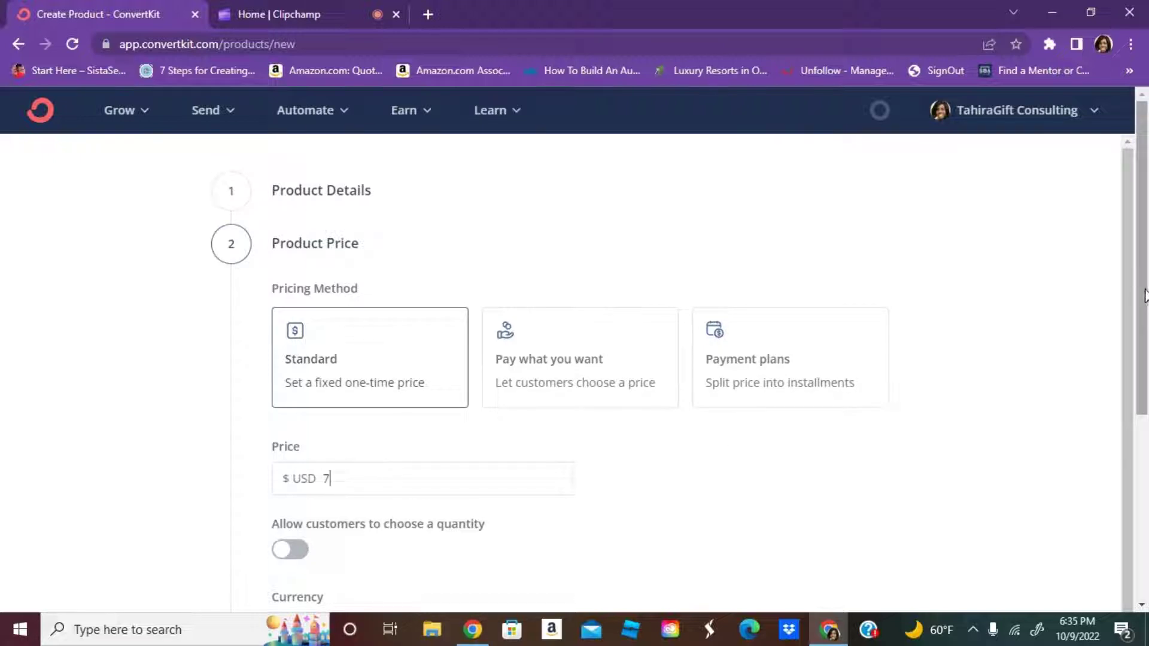
scroll(676, 325, down, 3)
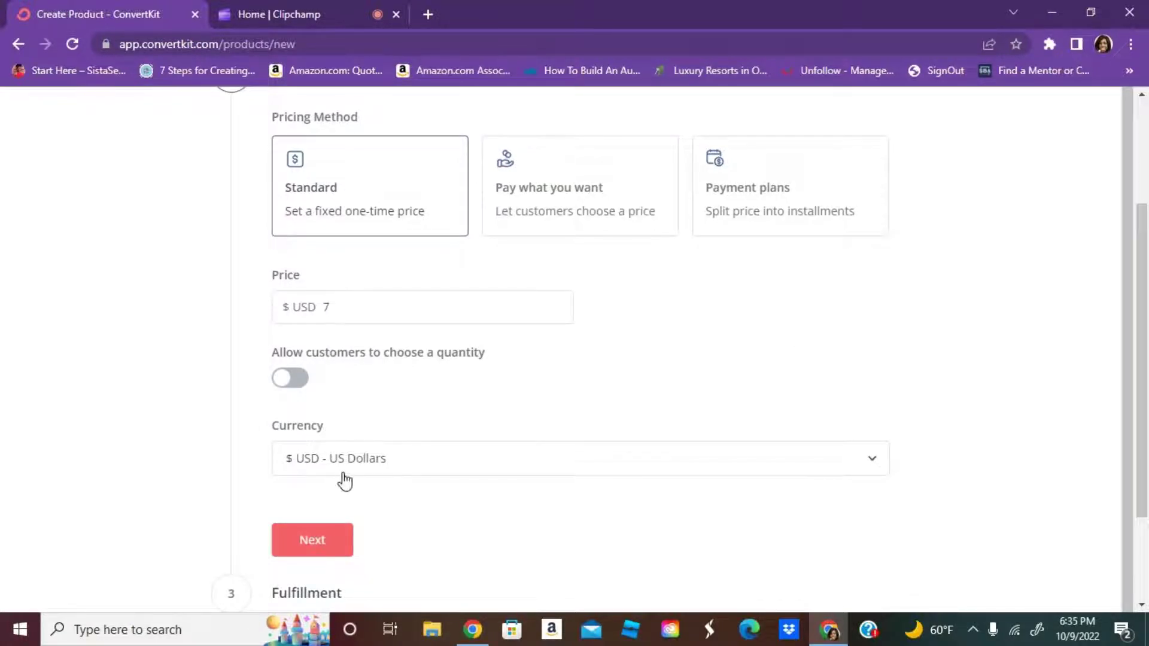
click(314, 544)
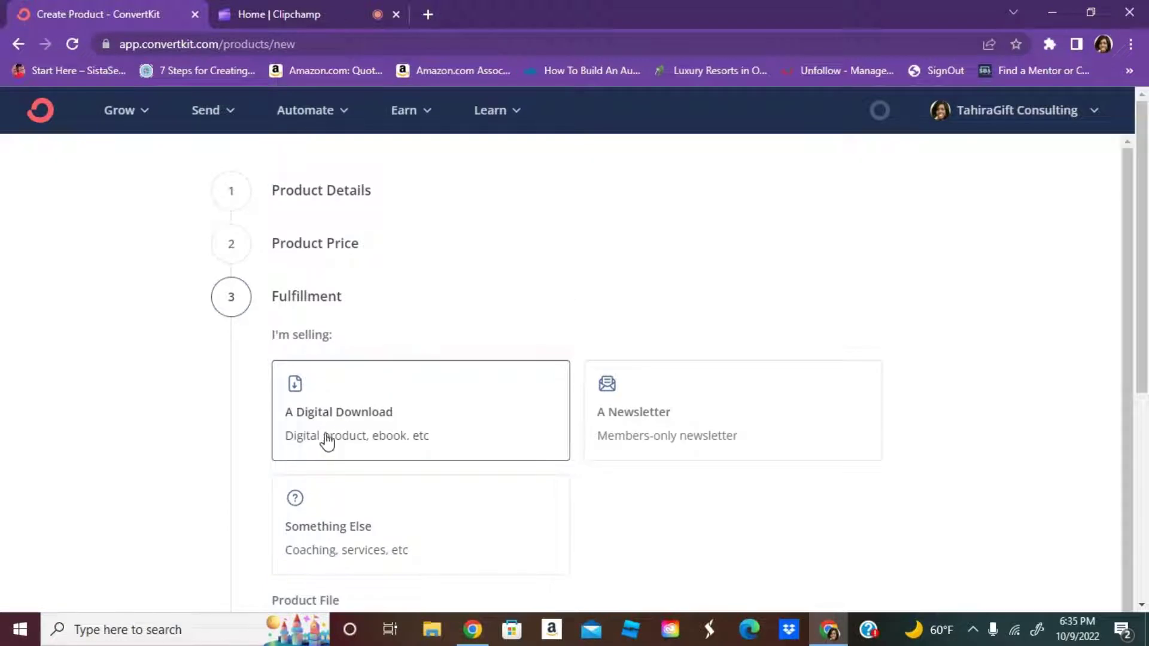
click(438, 445)
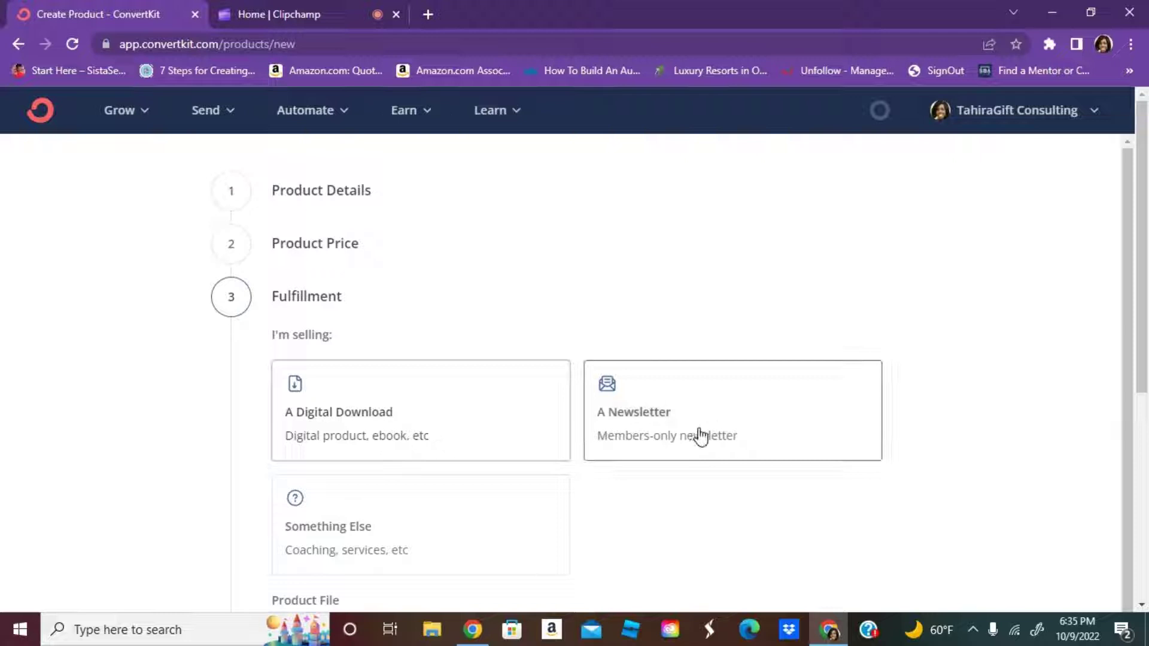
drag(1142, 311, 1146, 413)
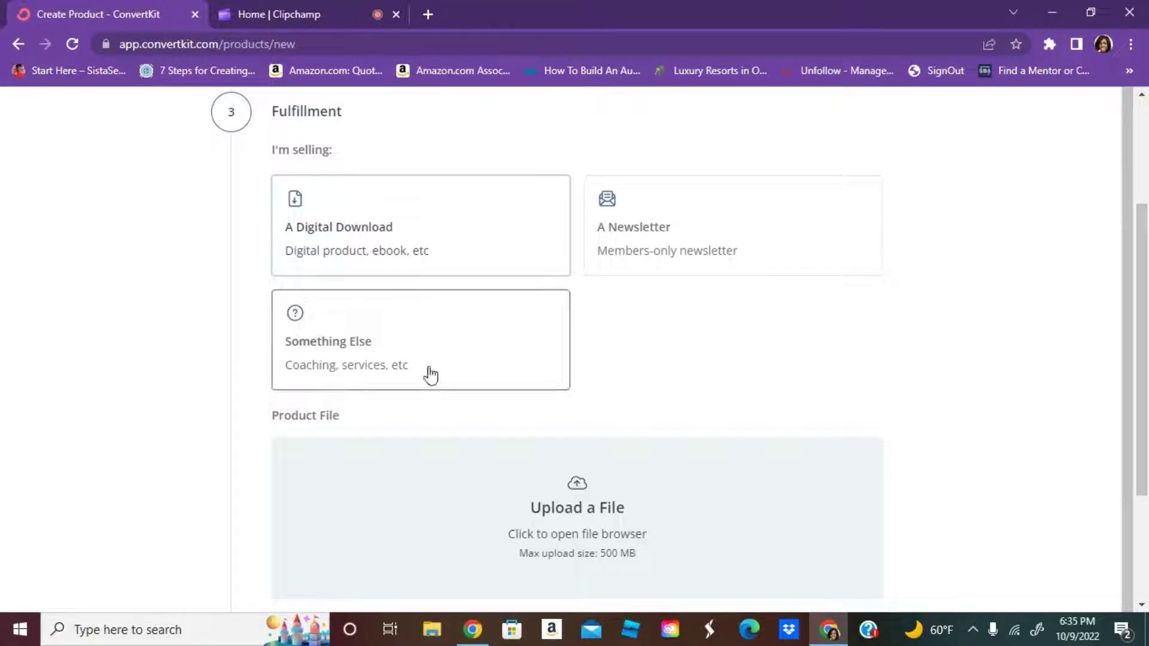
Upload assignment_sheet8 (1).docx from Downloads as the product file, then continue to Domain Name
click(590, 535)
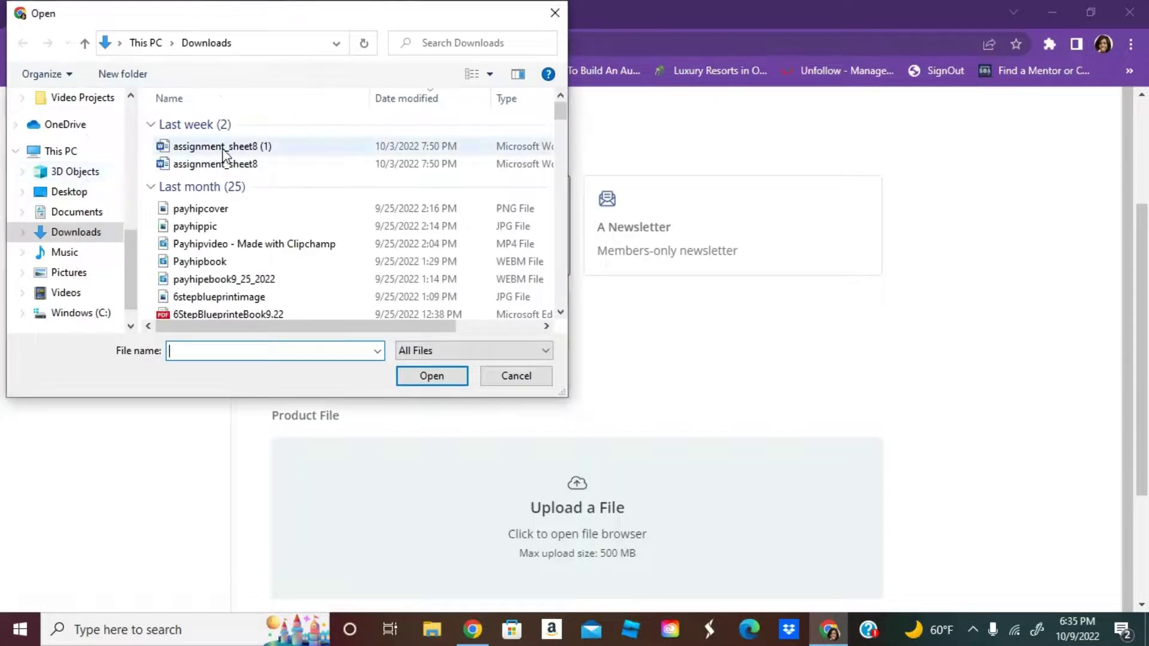
click(232, 146)
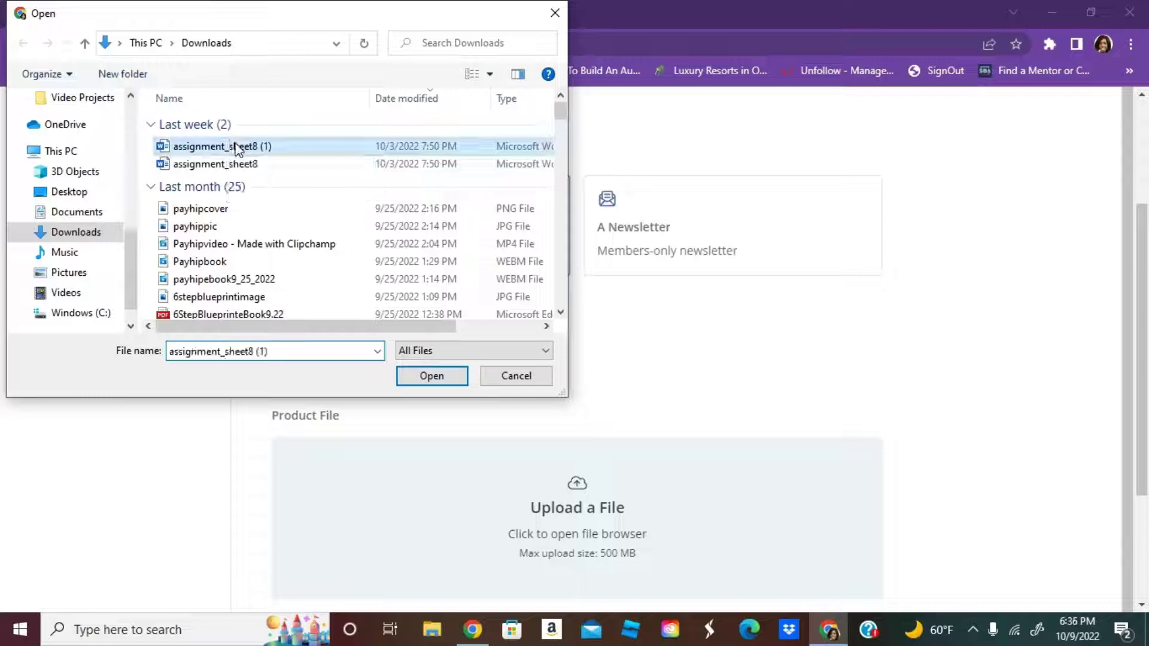
click(433, 377)
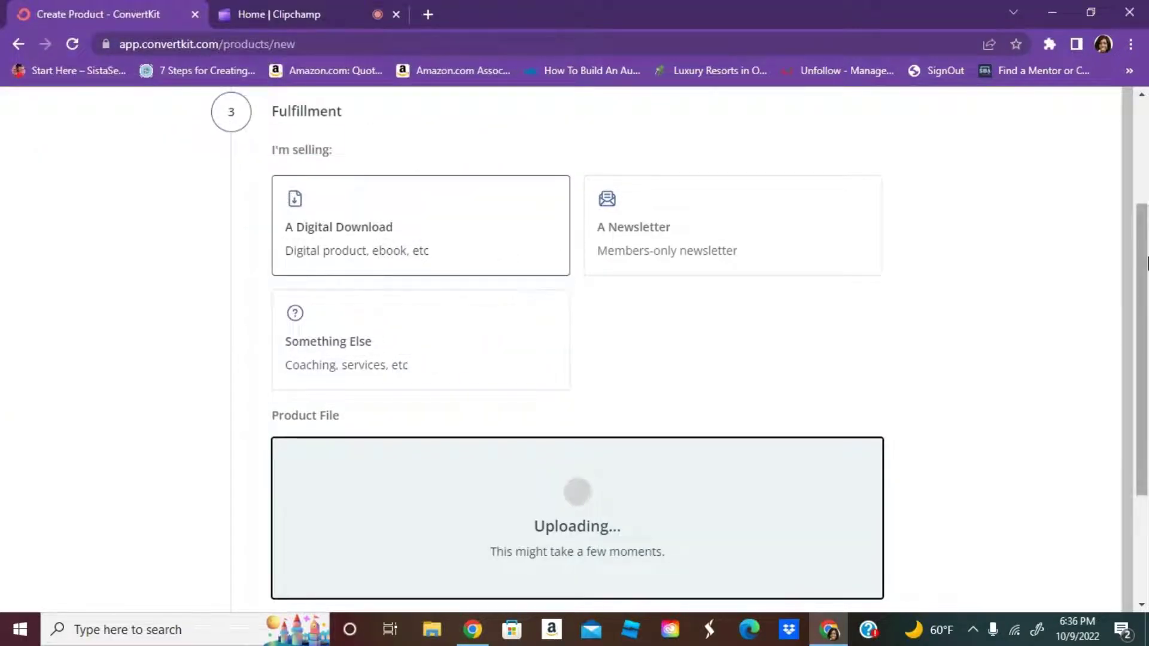
scroll(1145, 279, down, 3)
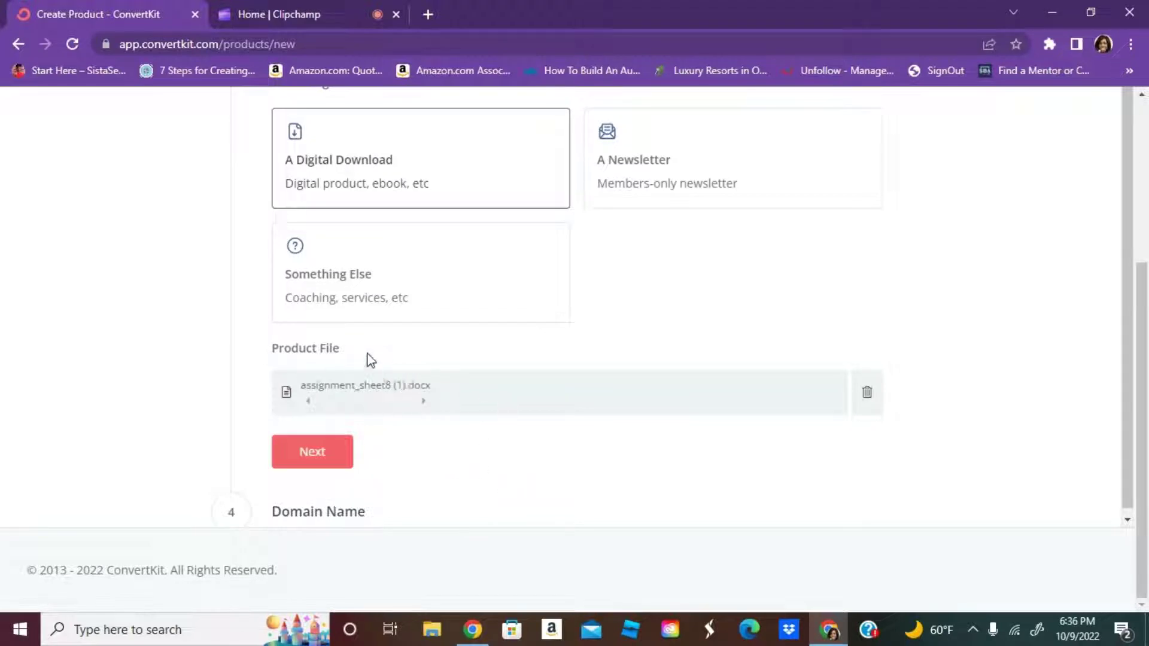
click(313, 453)
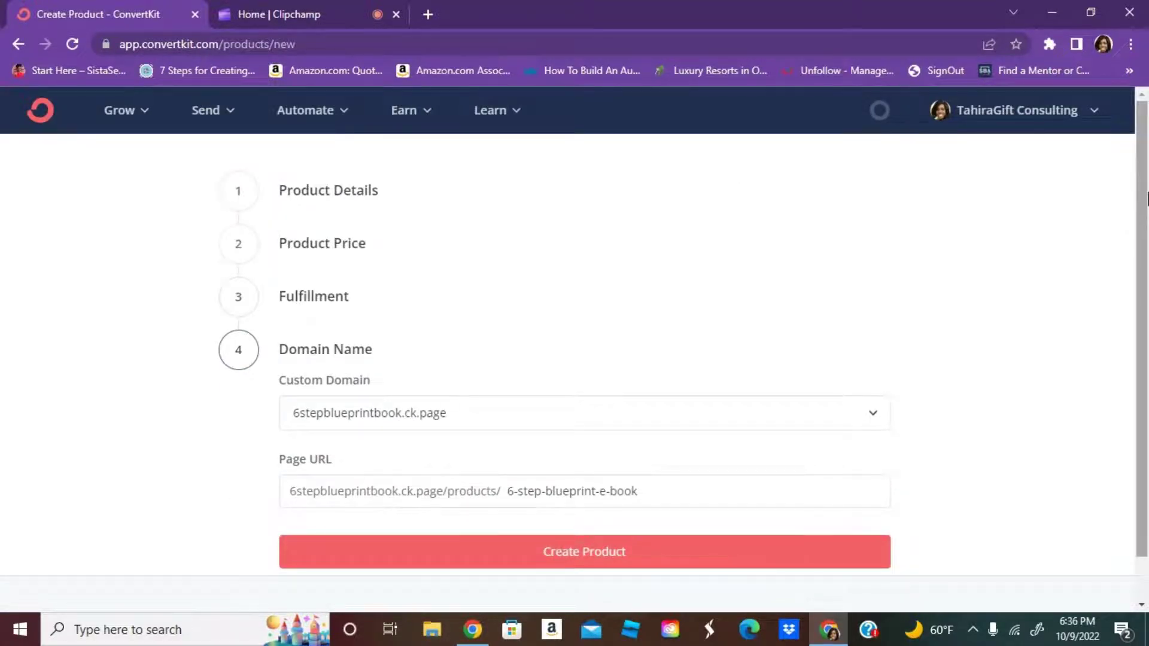
Set the page URL slug to 'ebookforsale' and create the product
scroll(1147, 199, down, 1)
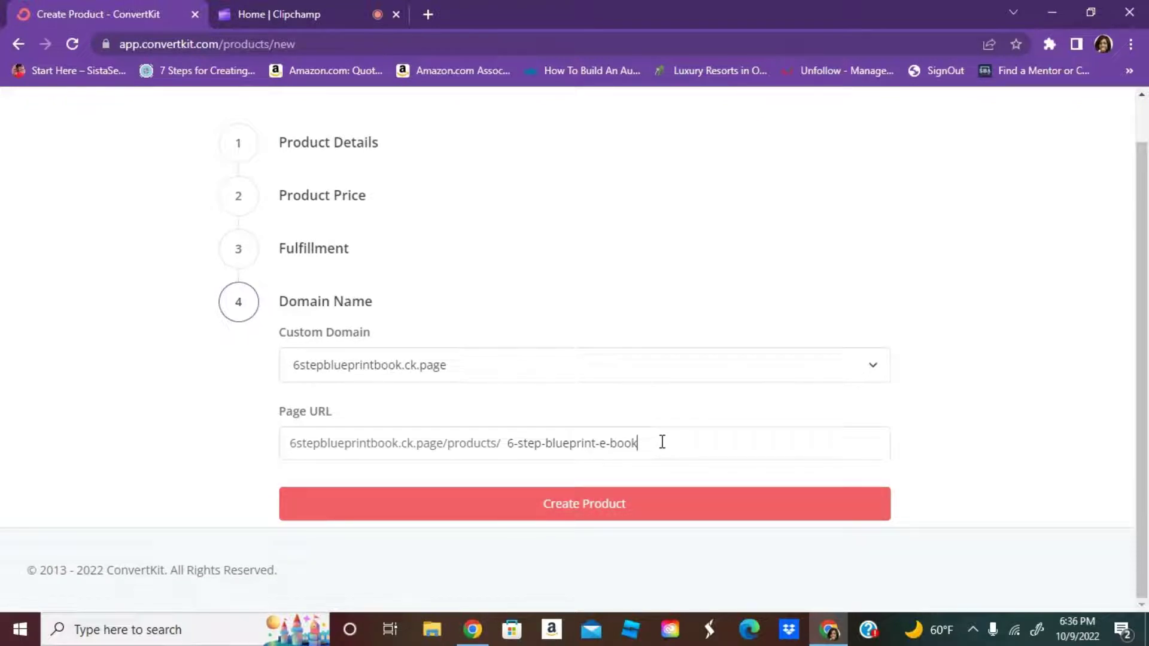
drag(665, 445, 511, 473)
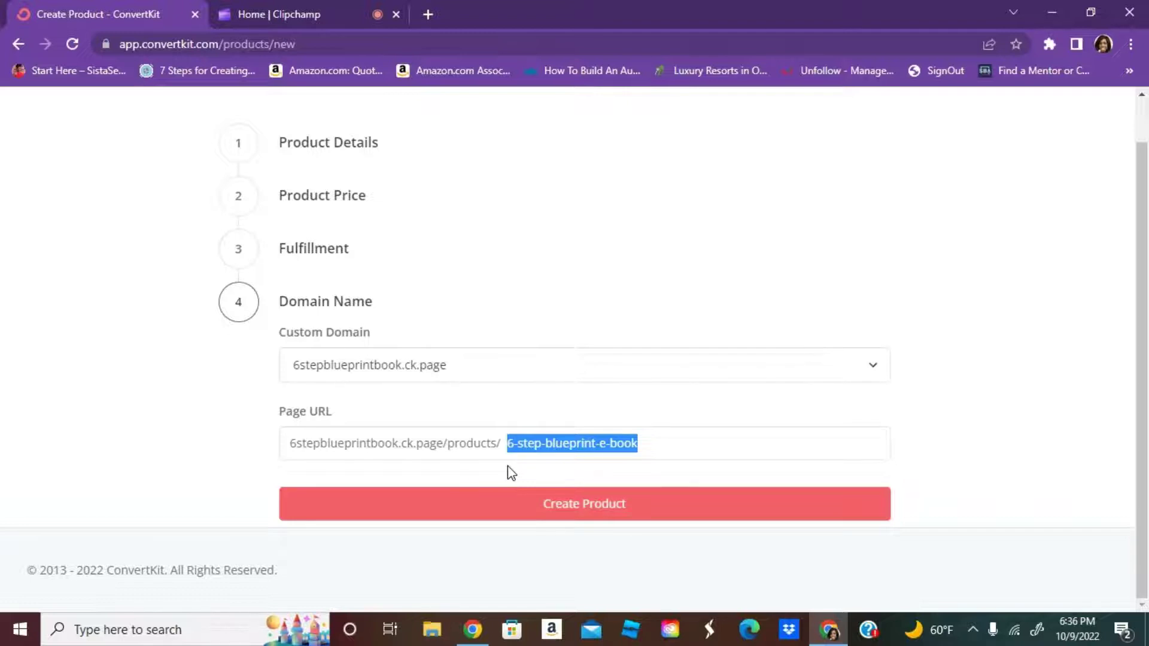
text(ebook)
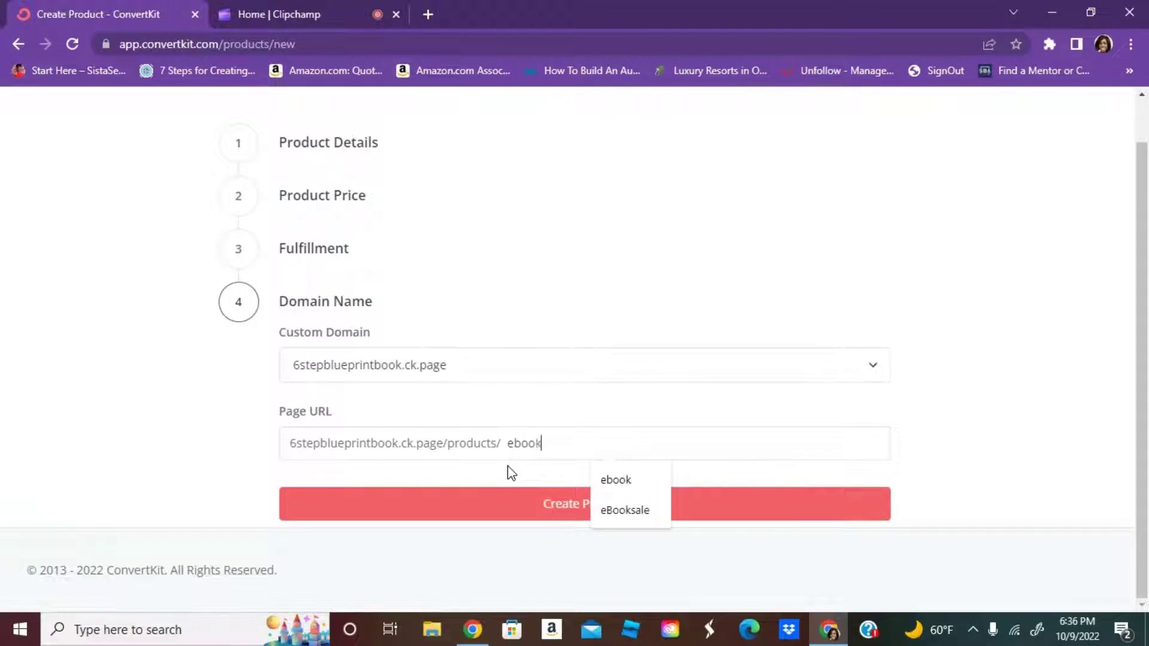
text(fprsale)
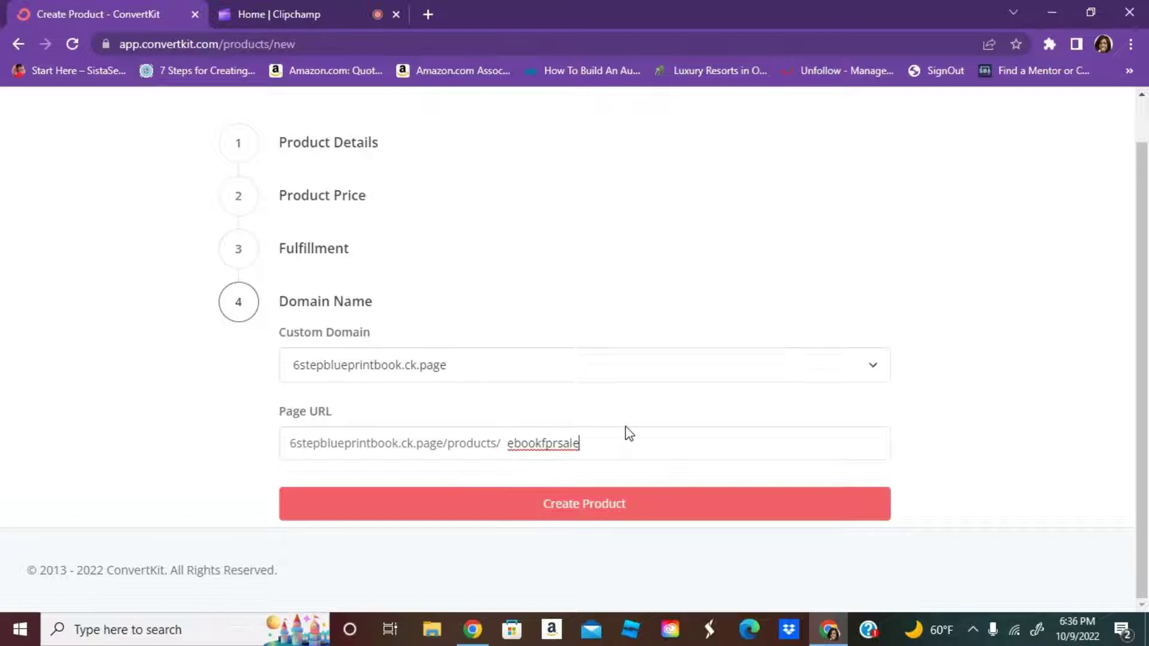
click(551, 442)
key(BackSpace)
text(o)
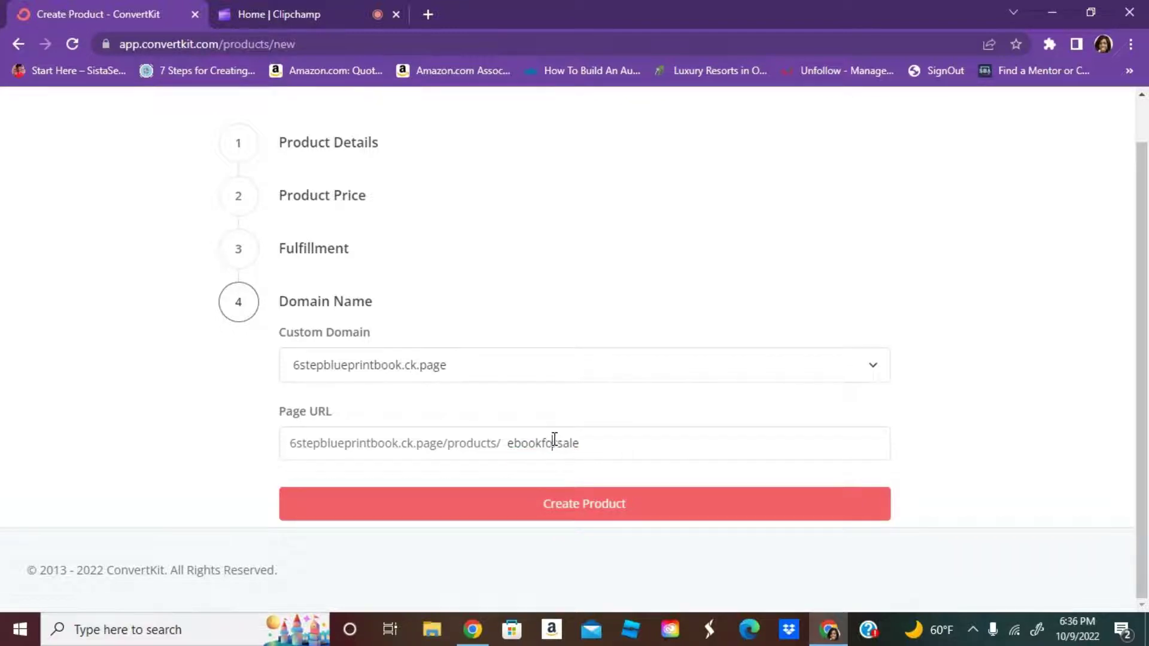
click(591, 515)
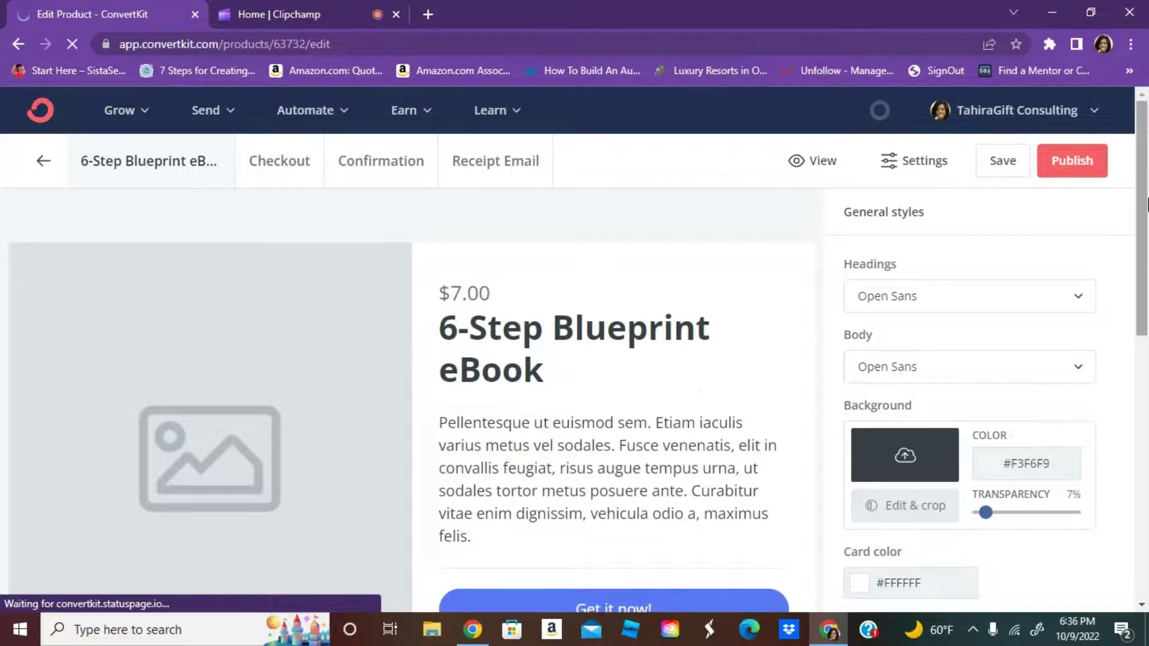
Scroll through the $7.00 6-Step Blueprint eBook sales page preview
scroll(1146, 205, down, 2)
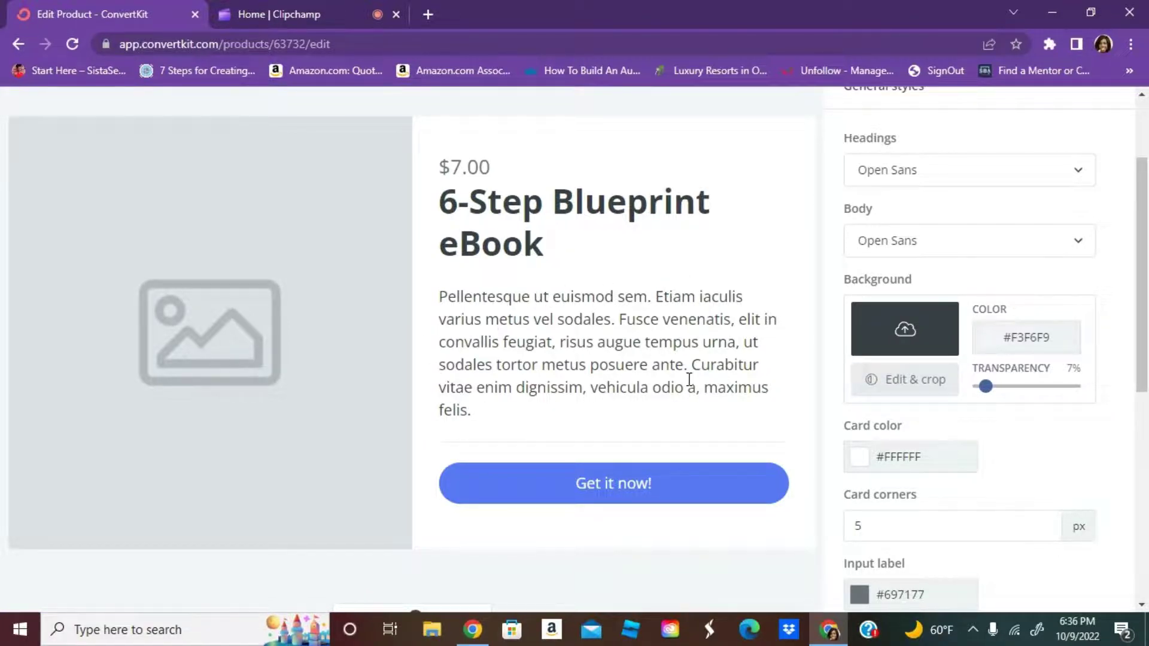
scroll(51, 259, up, 2)
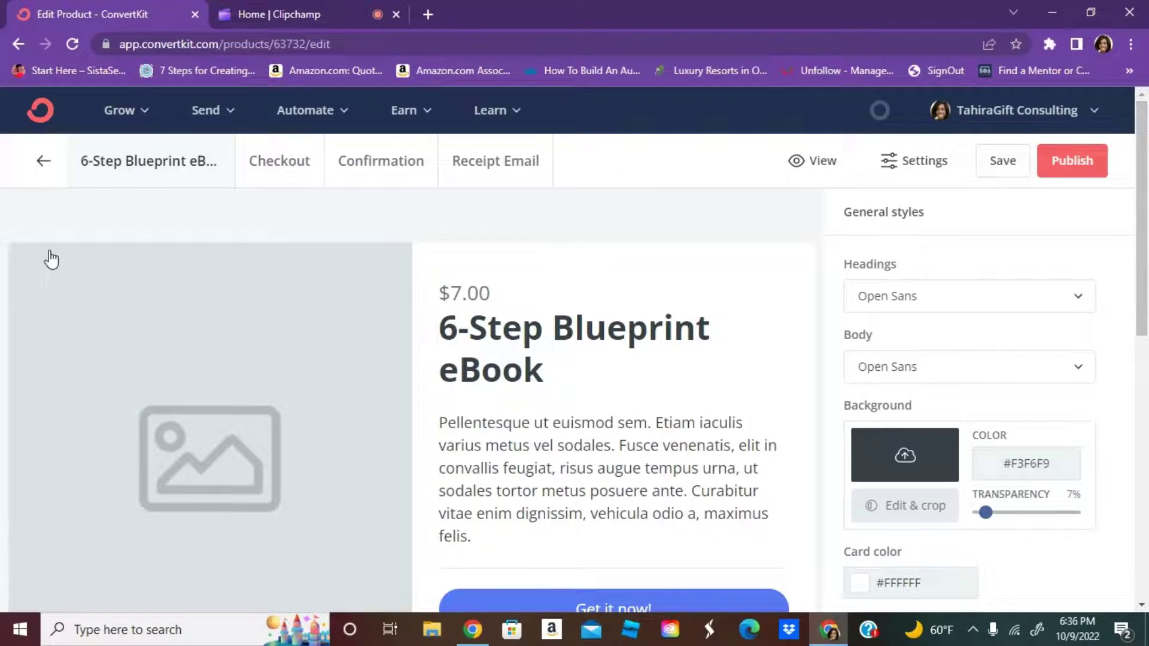
Preview the product's Checkout page and then its Confirmation page
click(295, 173)
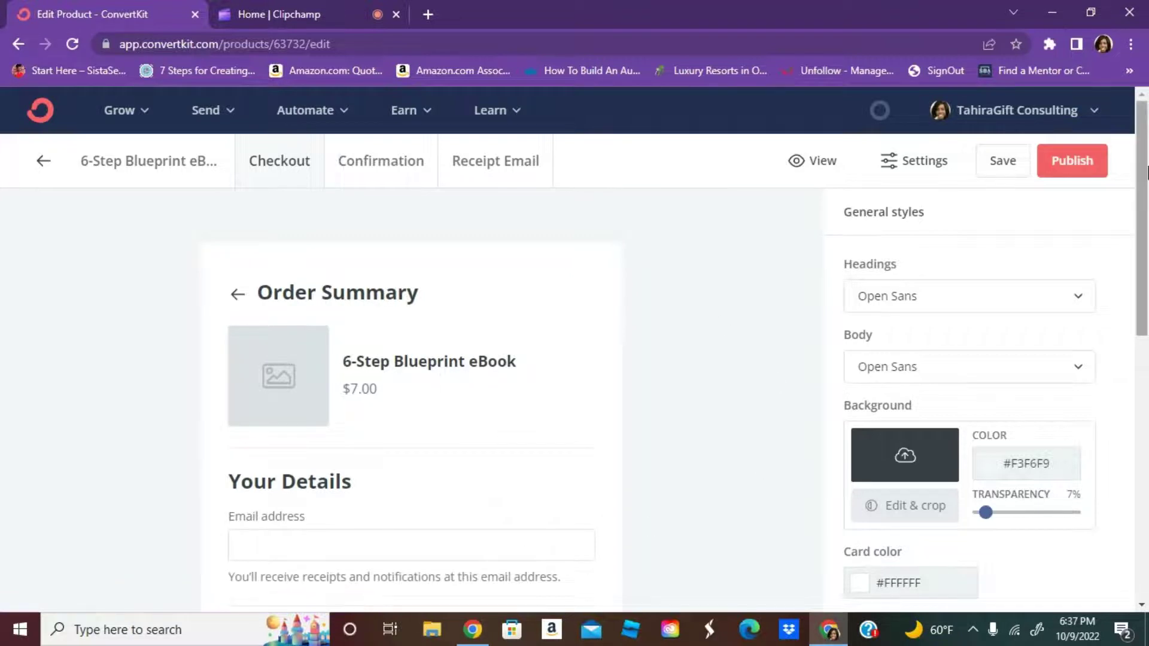
drag(1139, 180, 1133, 305)
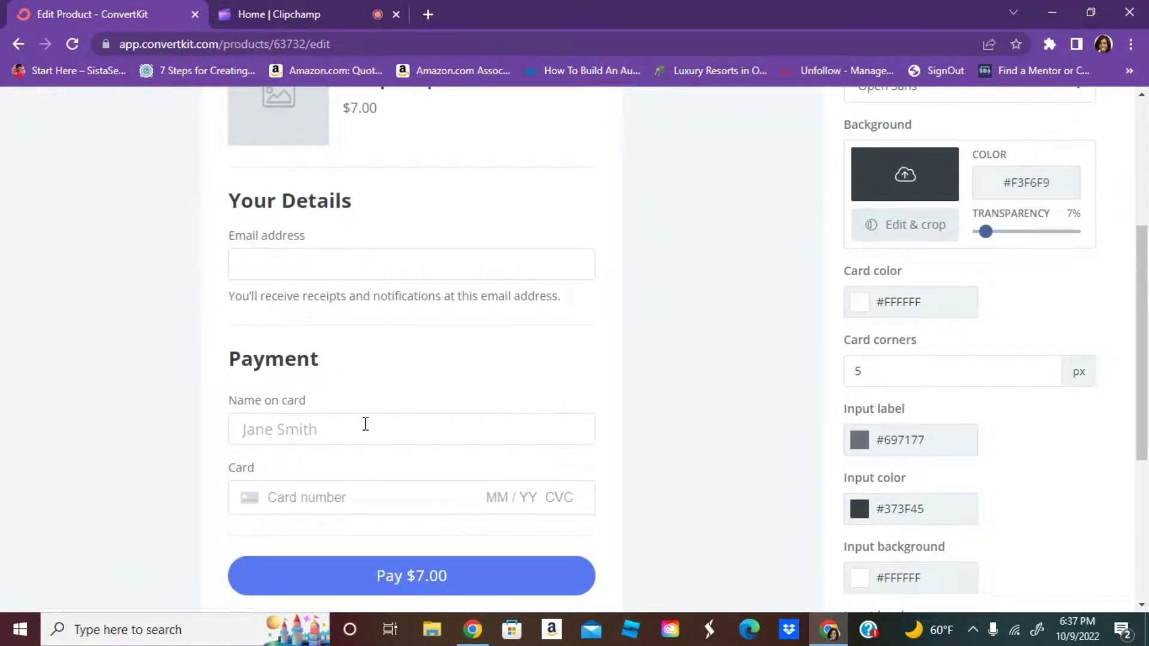
scroll(1146, 306, up, 5)
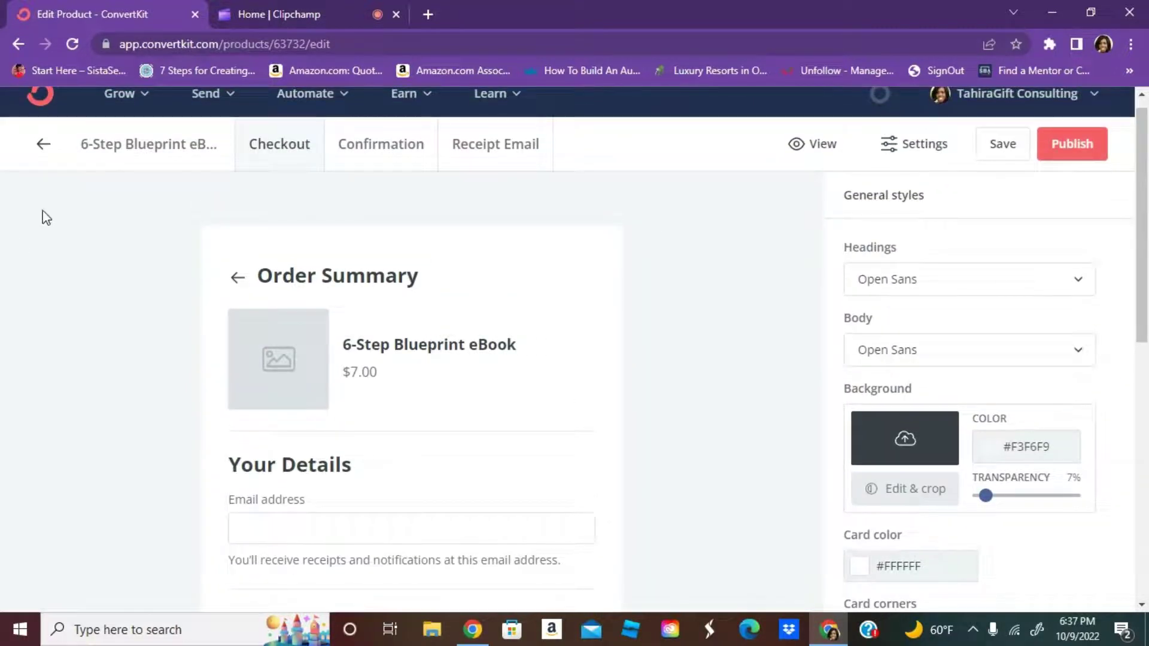
click(402, 158)
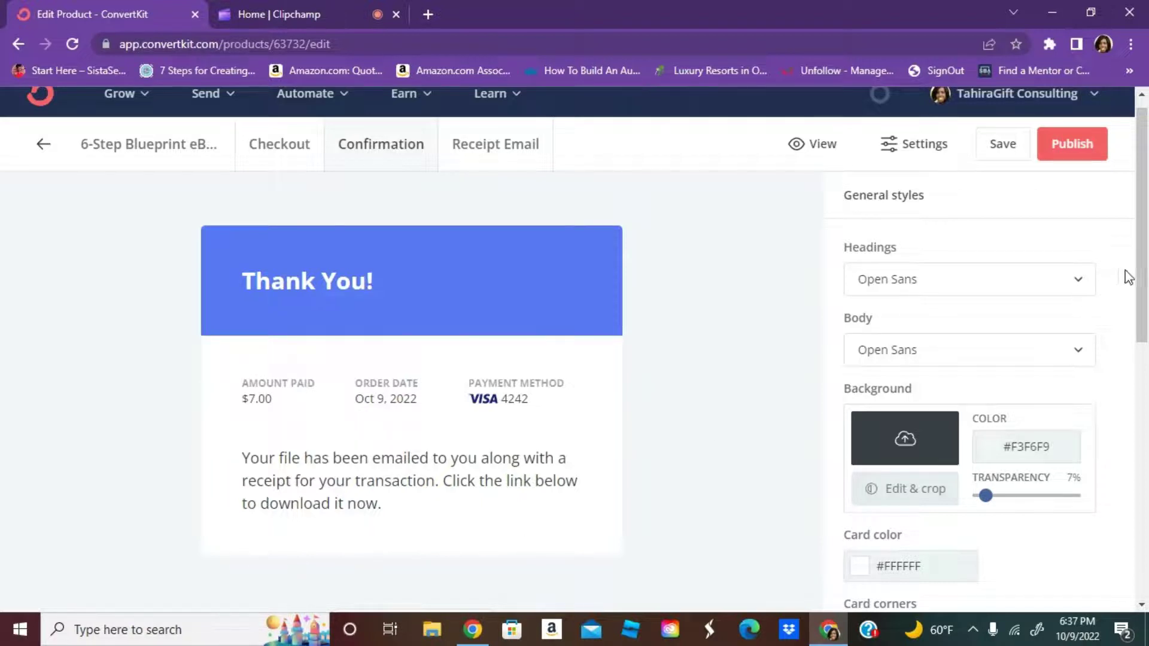
mouse_move(1142, 253)
mouse_down()
mouse_move(1146, 368)
mouse_move(1144, 248)
mouse_up()
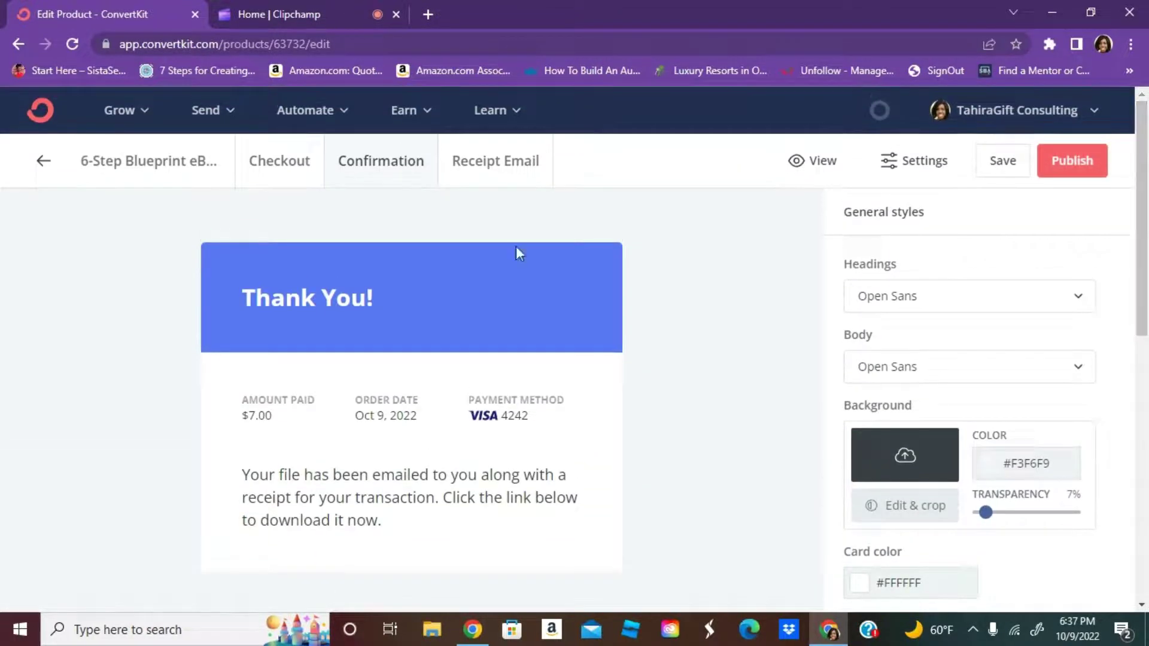
Open the Receipt Email preview showing the $7.00 amount paid and Download button
click(482, 166)
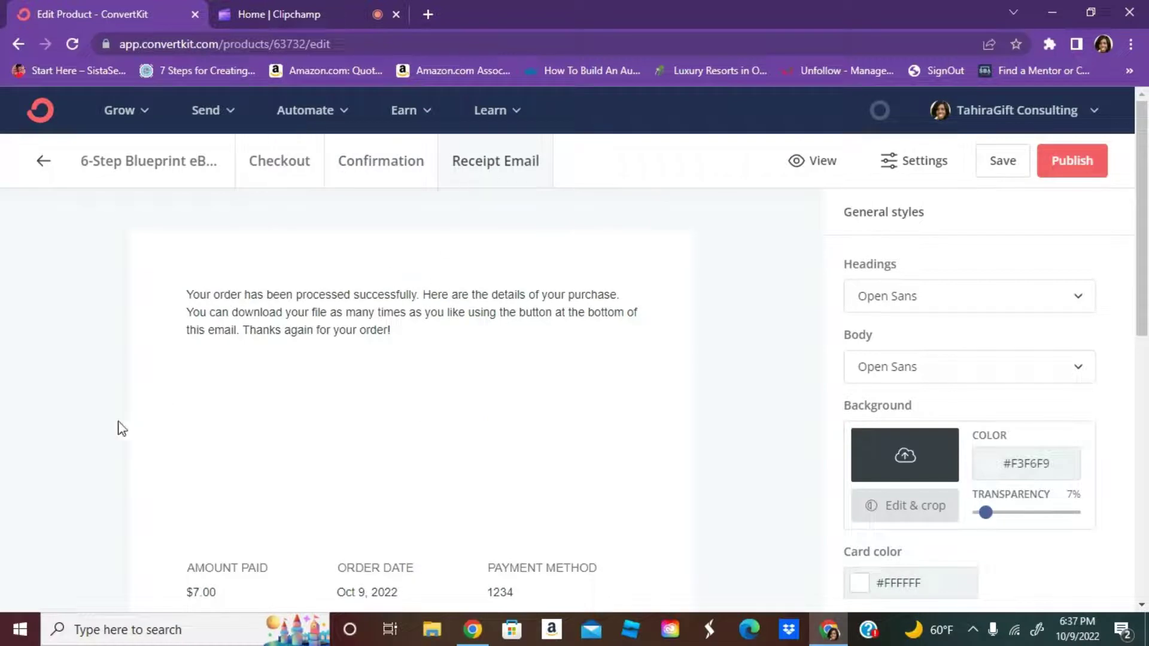
click(406, 330)
mouse_move(1147, 219)
mouse_down()
mouse_move(1147, 383)
mouse_move(1147, 222)
mouse_up()
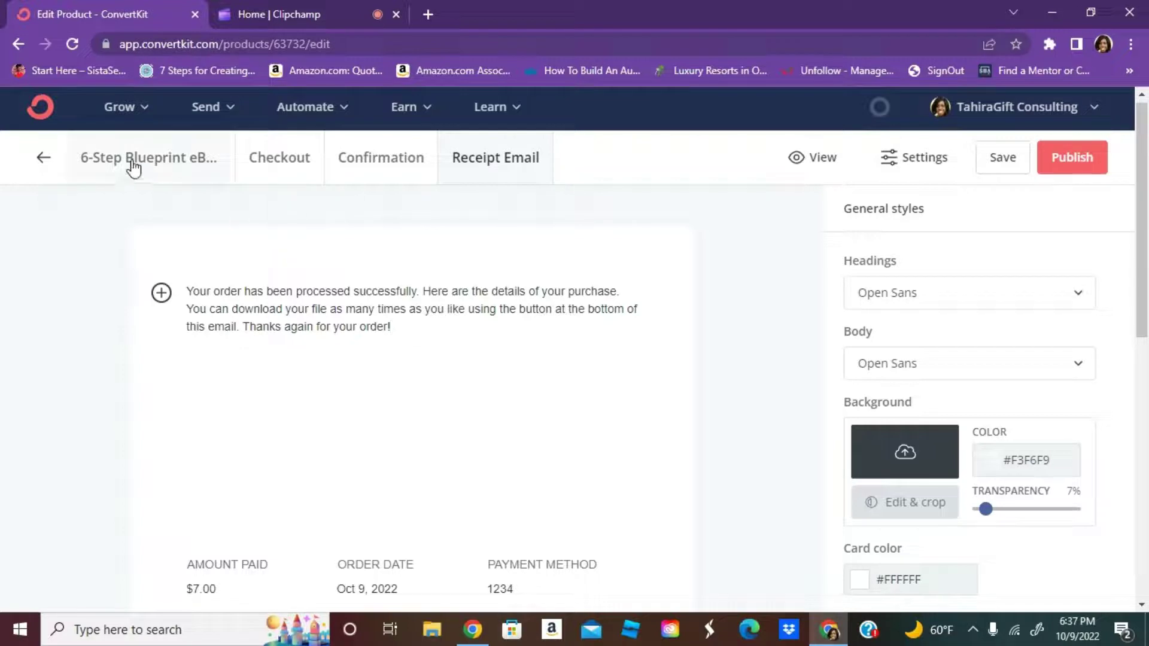
Go to Earn > Products and open the faith-based authors 6-Step Blueprint eBook
click(414, 117)
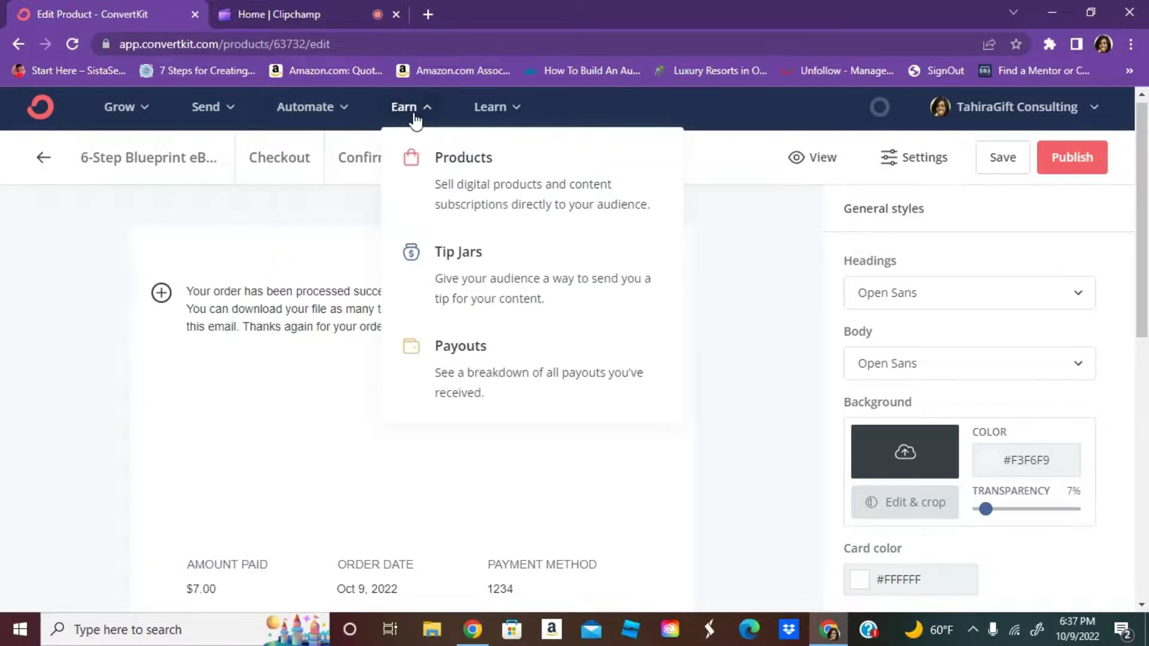
click(467, 200)
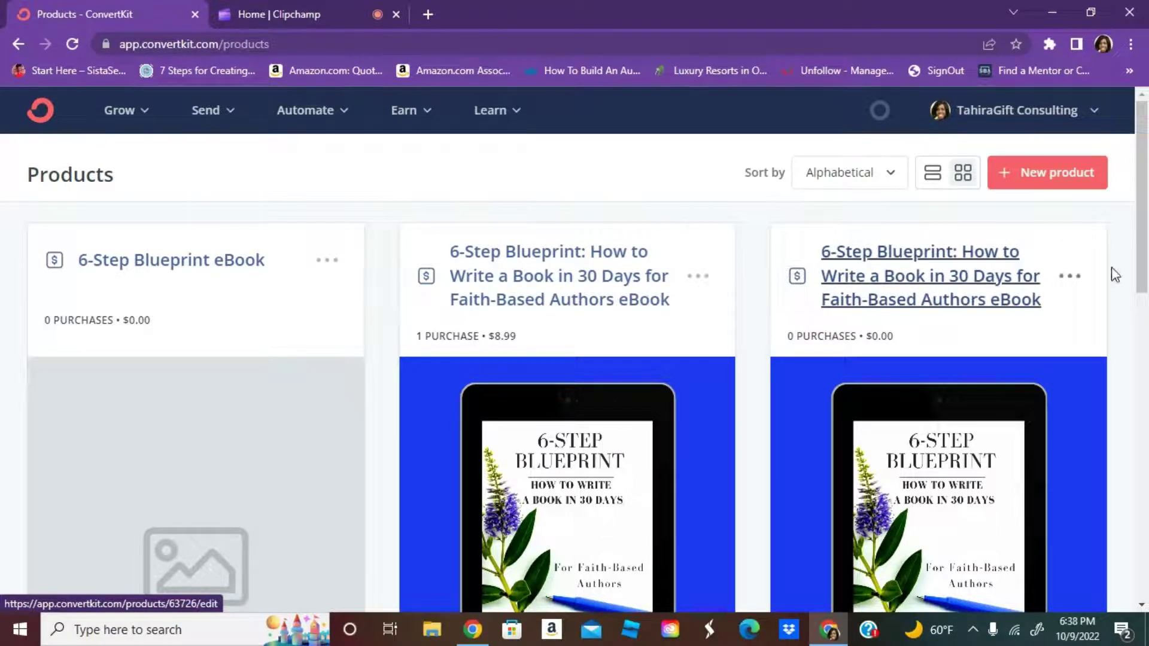
click(990, 302)
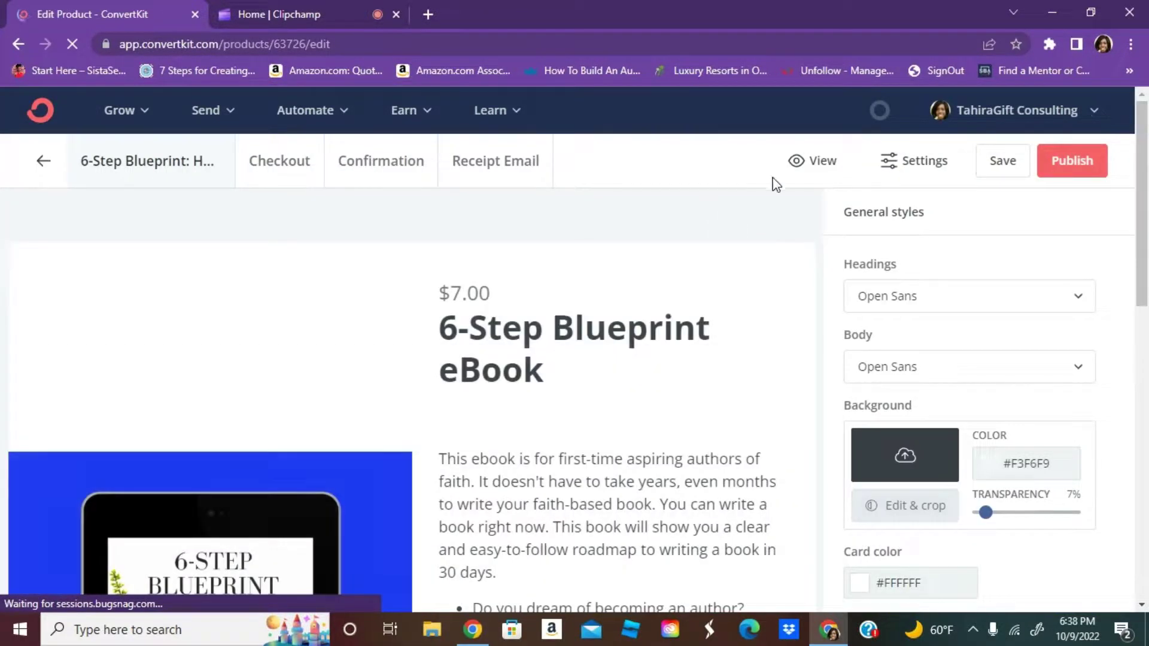
View the live page at 6stepblueprintbook.ck.page/products/ebooksale and scroll through it
click(828, 170)
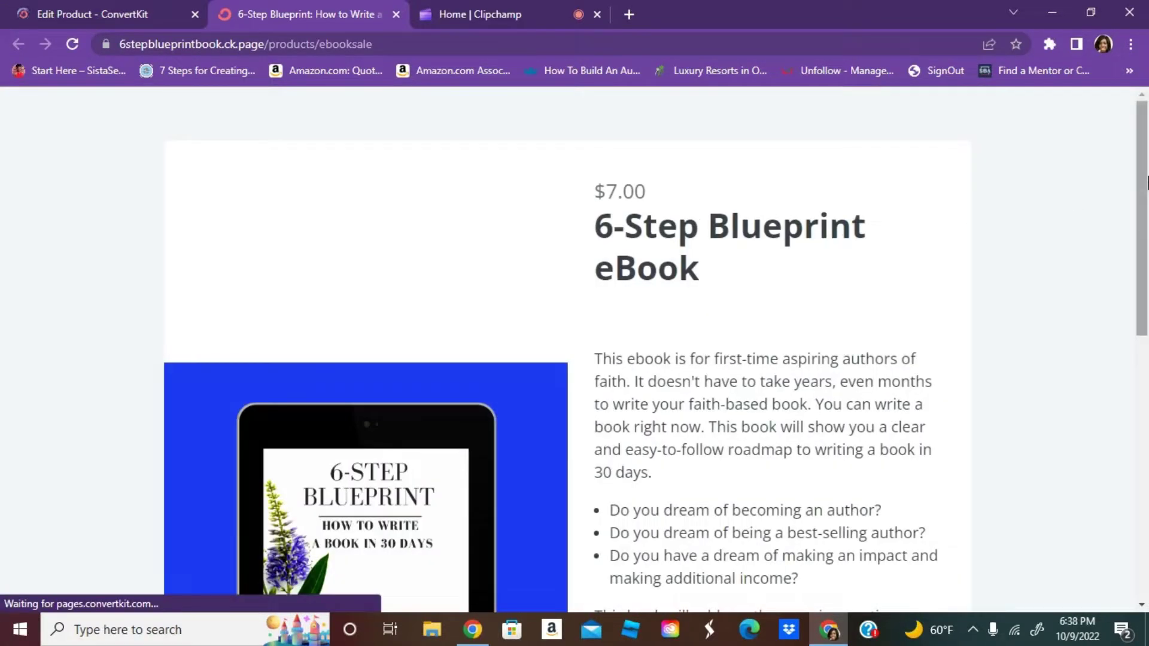
scroll(1146, 213, down, 1)
scroll(1145, 213, down, 1)
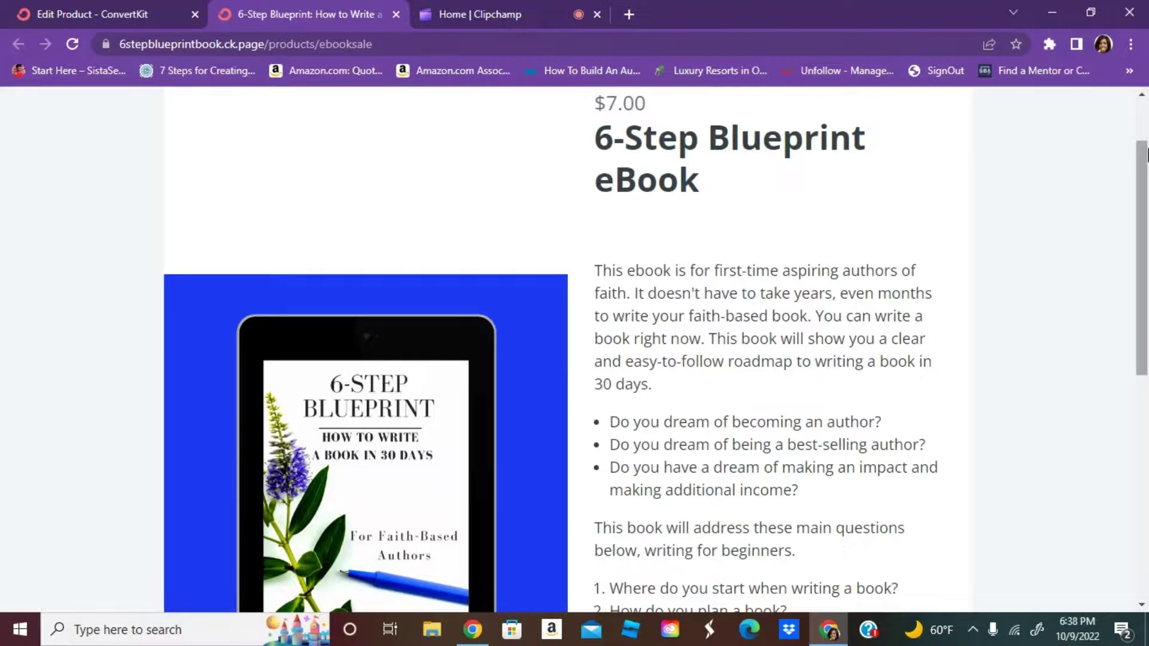
scroll(1145, 268, down, 3)
scroll(1146, 268, down, 5)
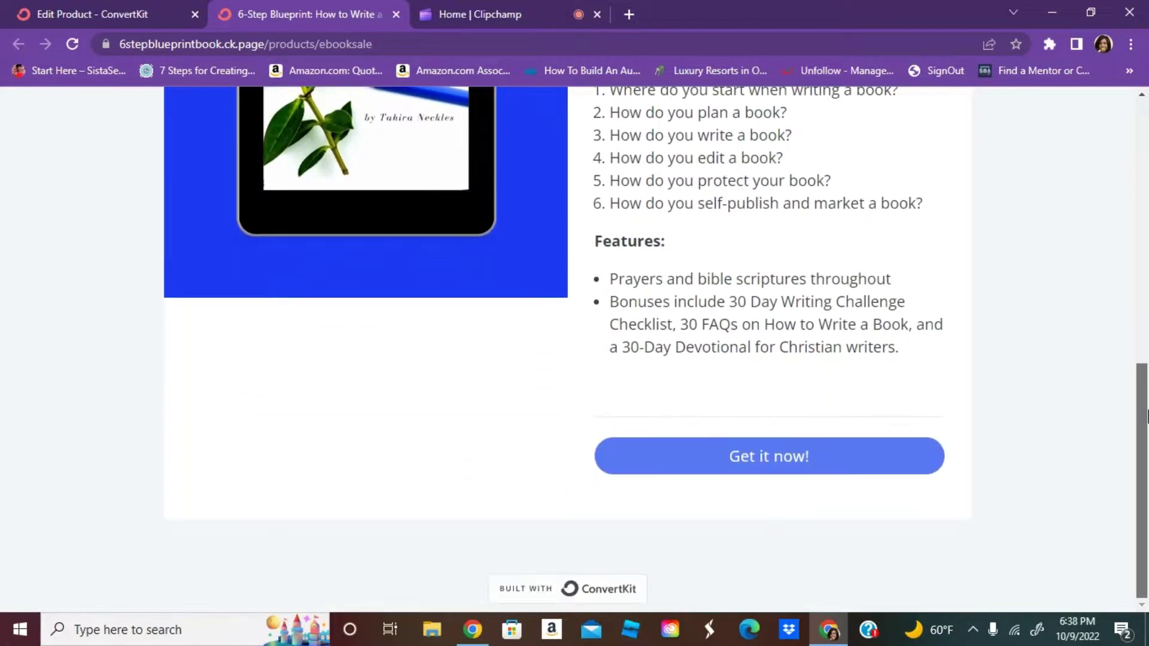
scroll(1122, 353, up, 3)
drag(1142, 353, 1146, 193)
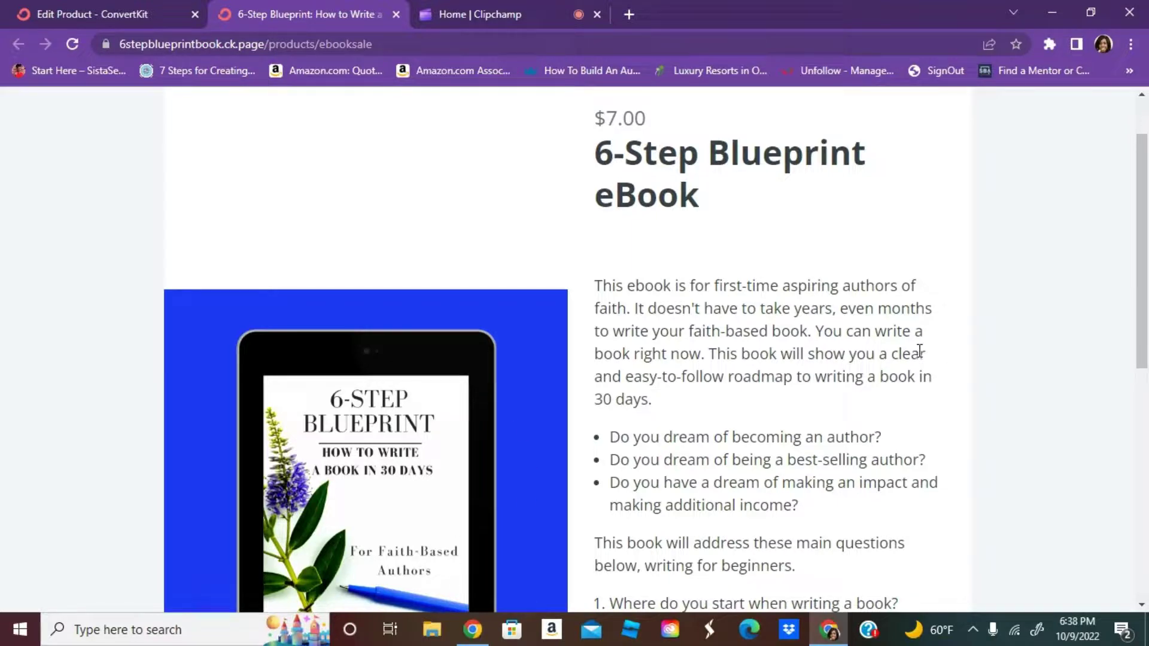
scroll(1146, 254, down, 8)
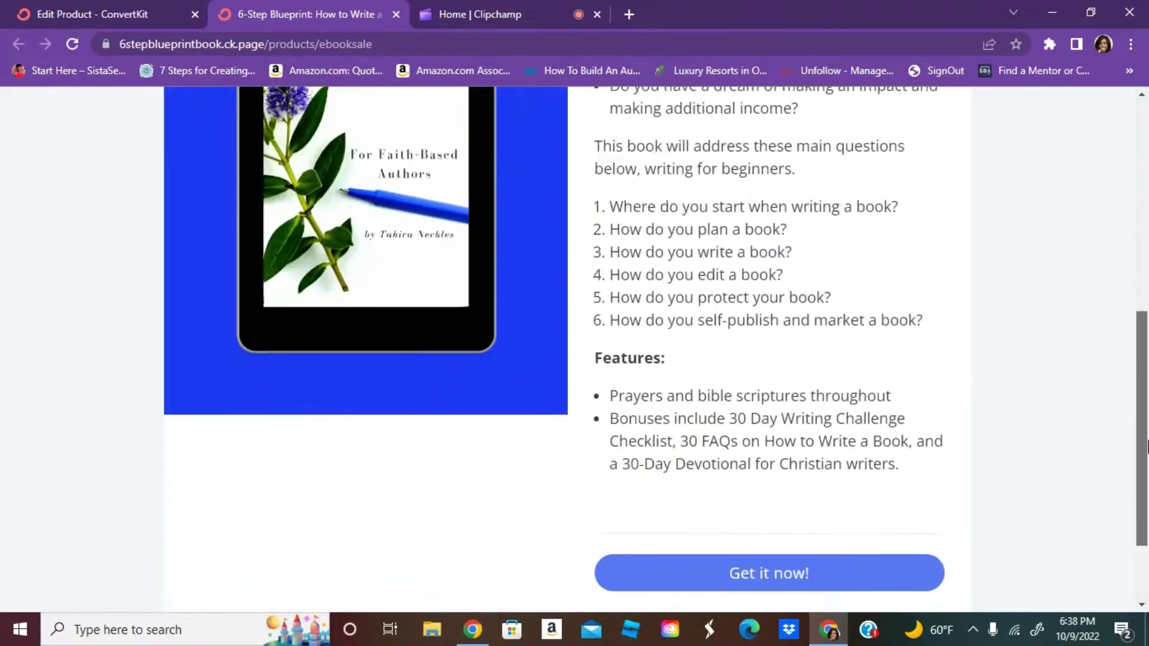
scroll(1145, 287, up, 6)
scroll(1145, 257, up, 4)
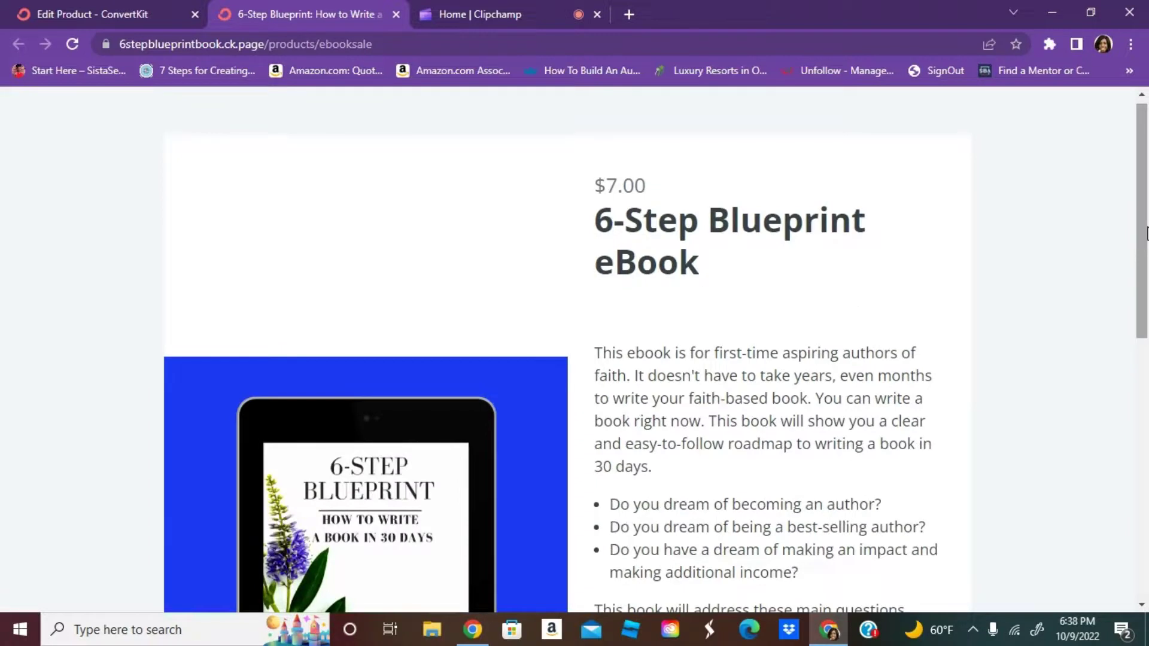